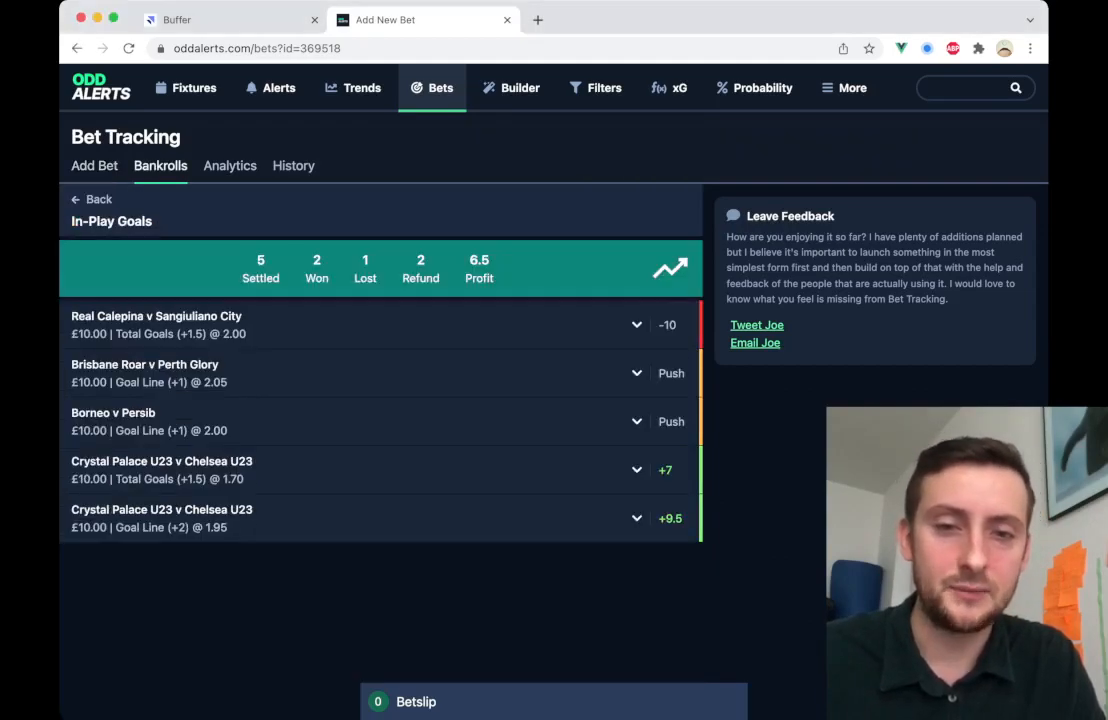
- Return to the bankroll overview and reload the Borneo v Persib bet page
left_click(92, 199)
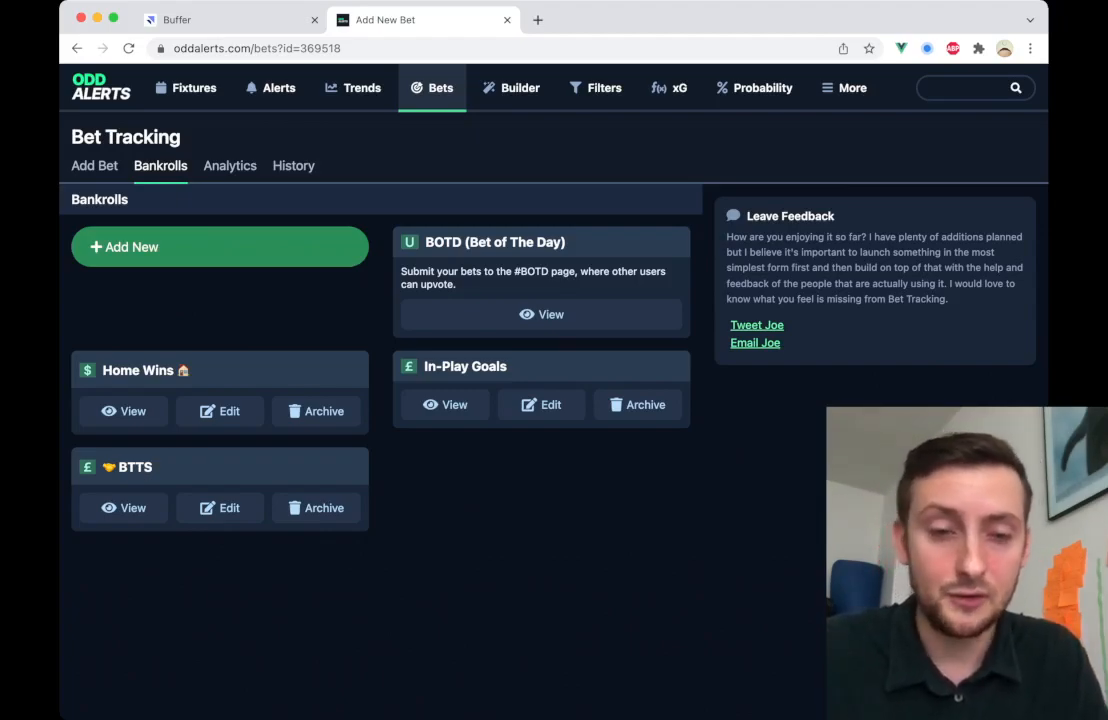
left_click_drag(508, 367, 436, 367)
left_click(450, 367)
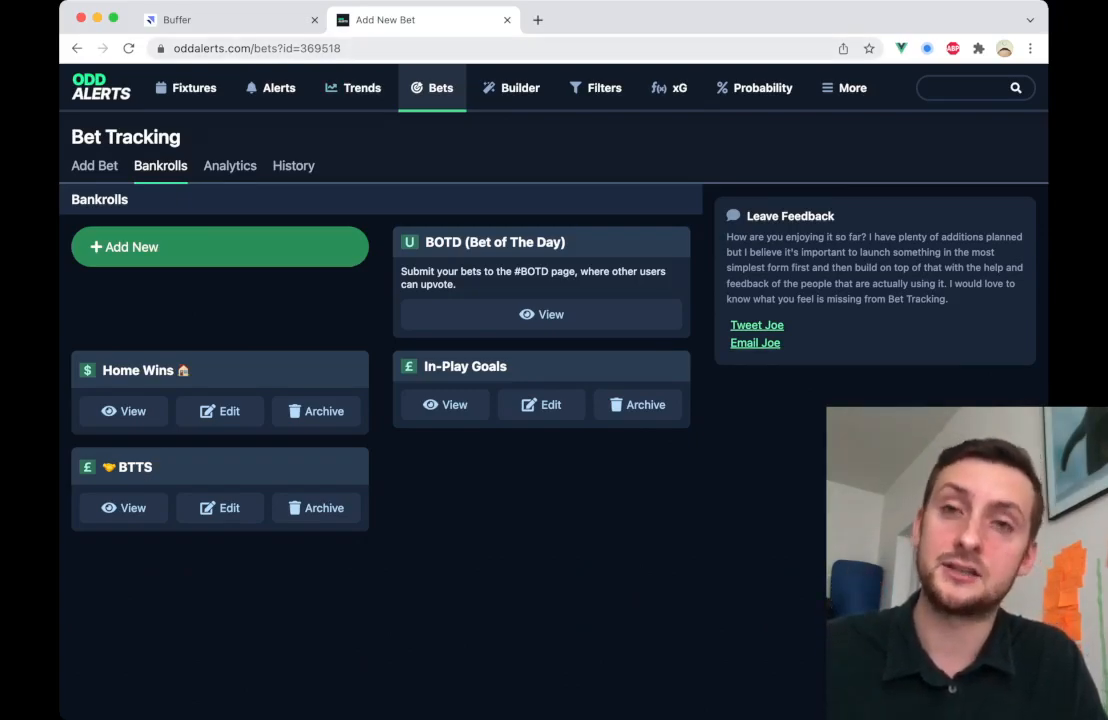
key("super+l")
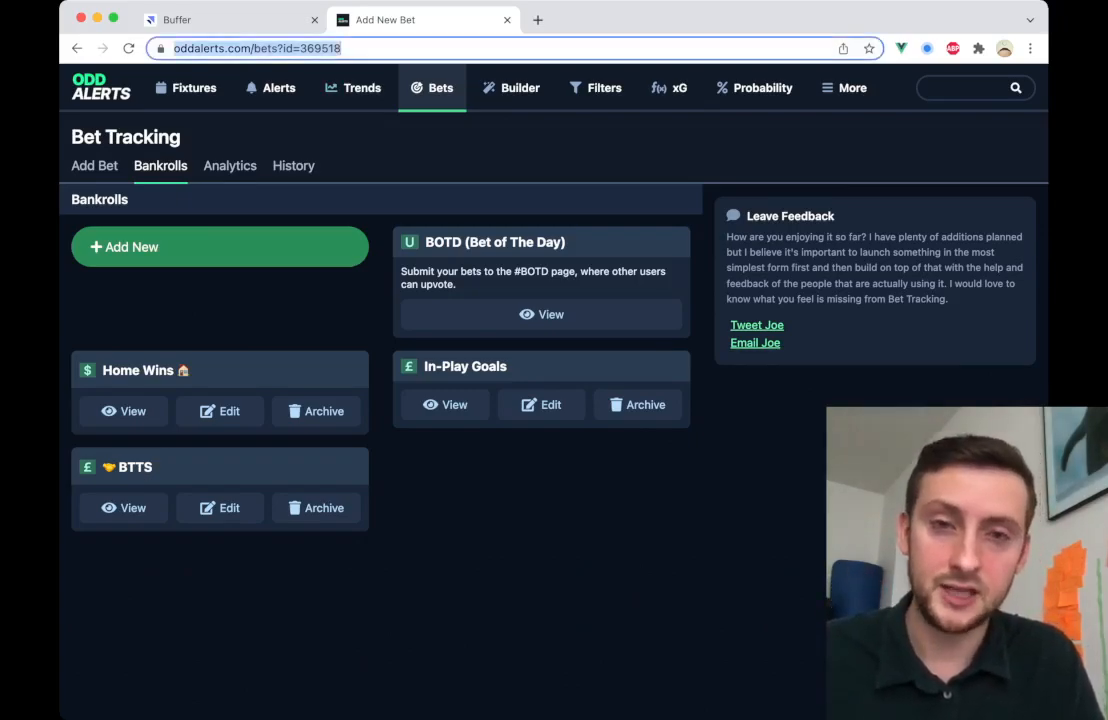
key("Return")
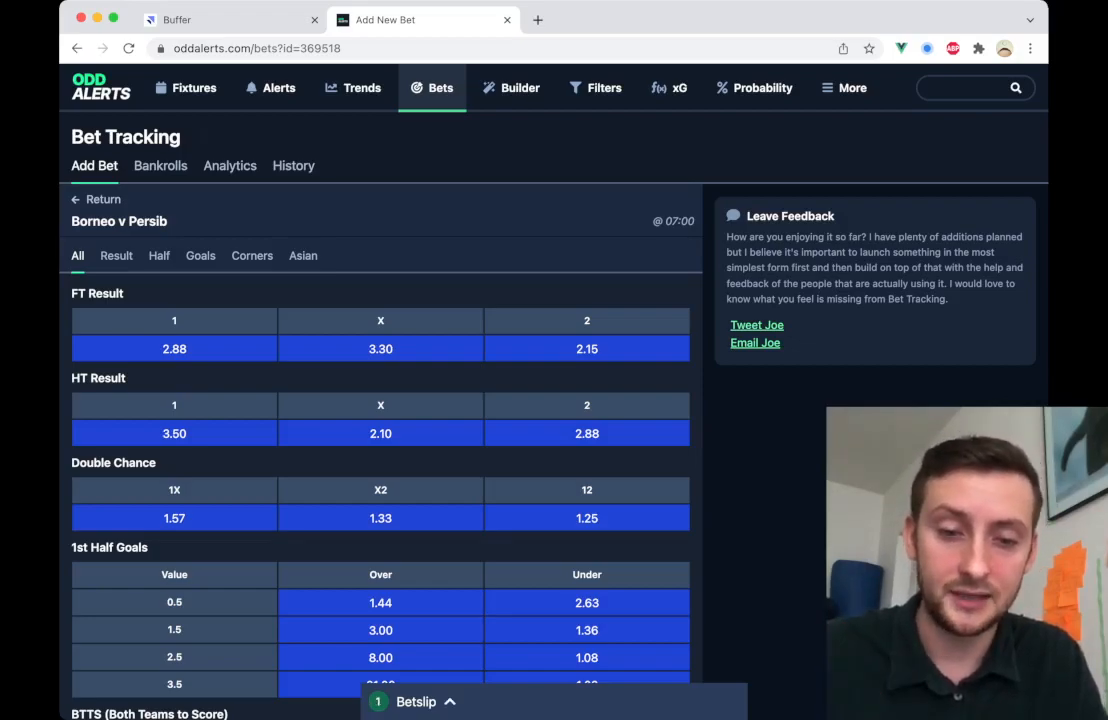
- Review the odds and stake fields of the Borneo v Persib full-time draw bet in the betslip and clear the slip
left_click(425, 702)
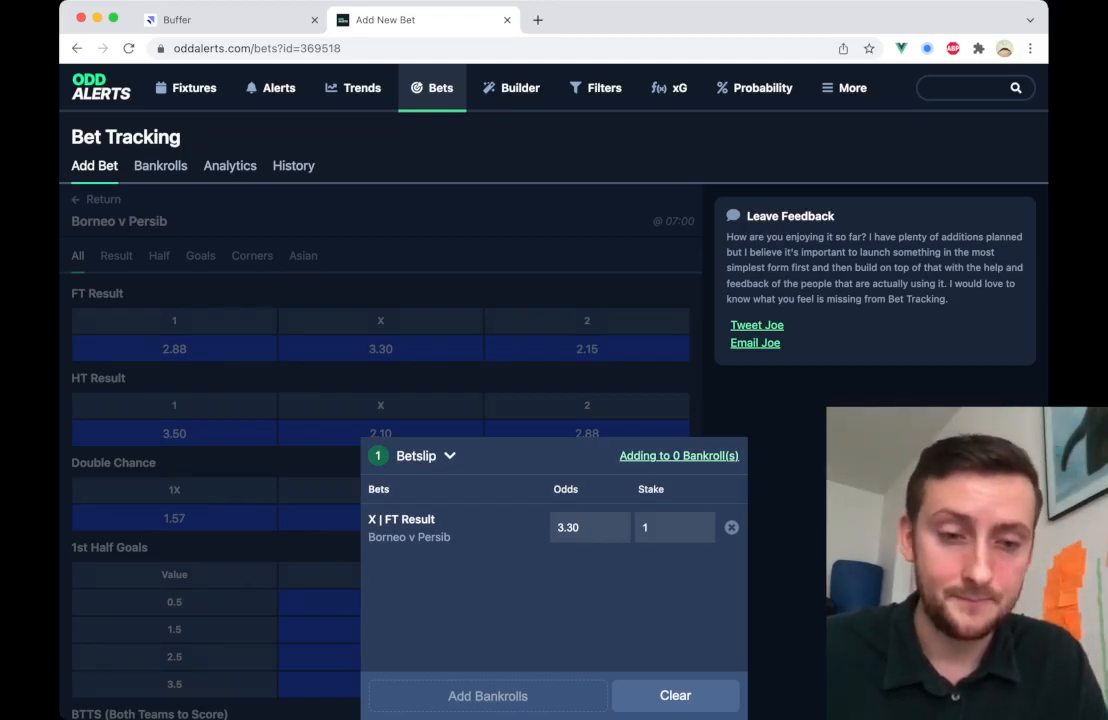
left_click(592, 528)
left_click(583, 588)
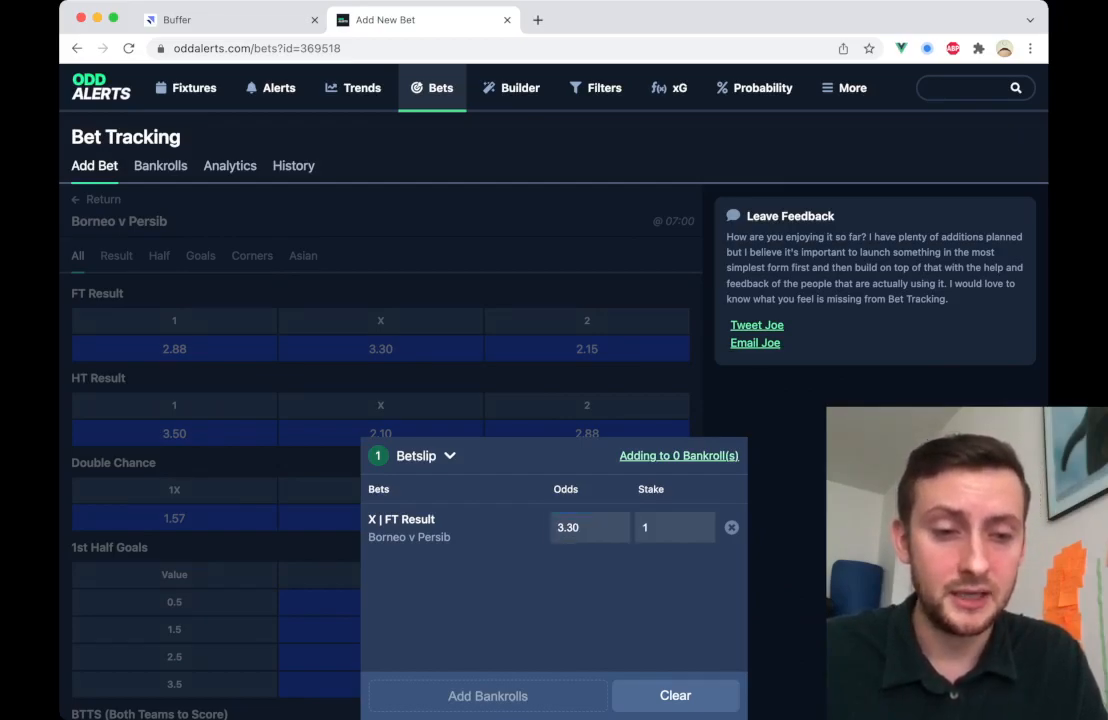
left_click(672, 528)
left_click(590, 528)
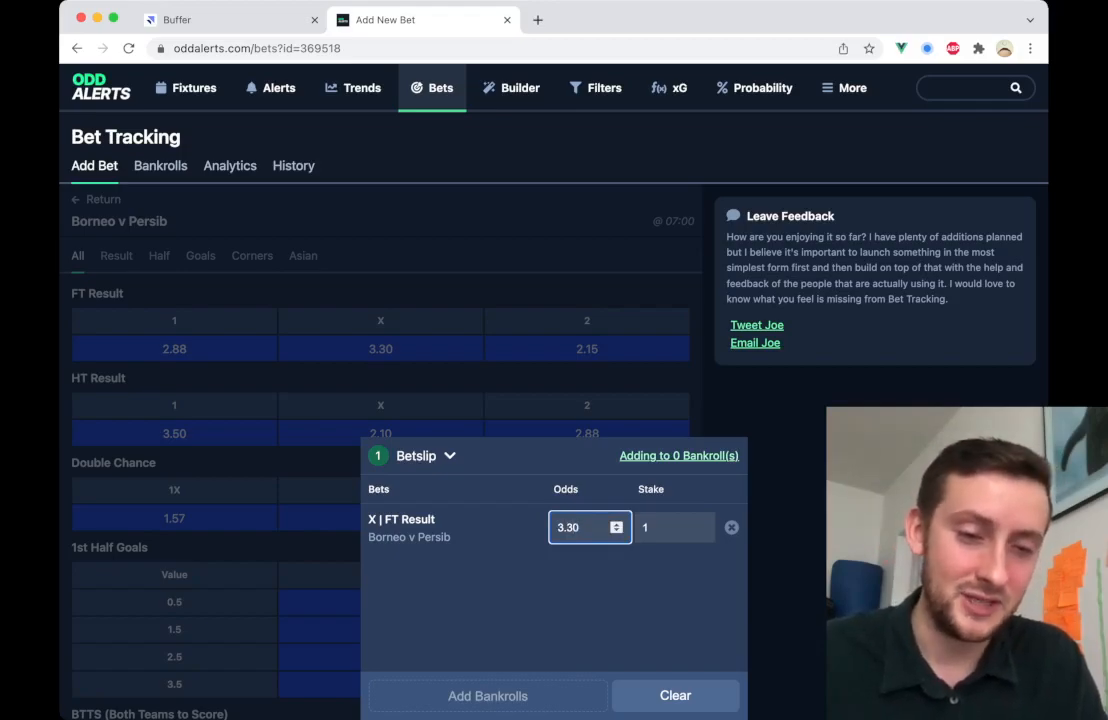
key("Escape")
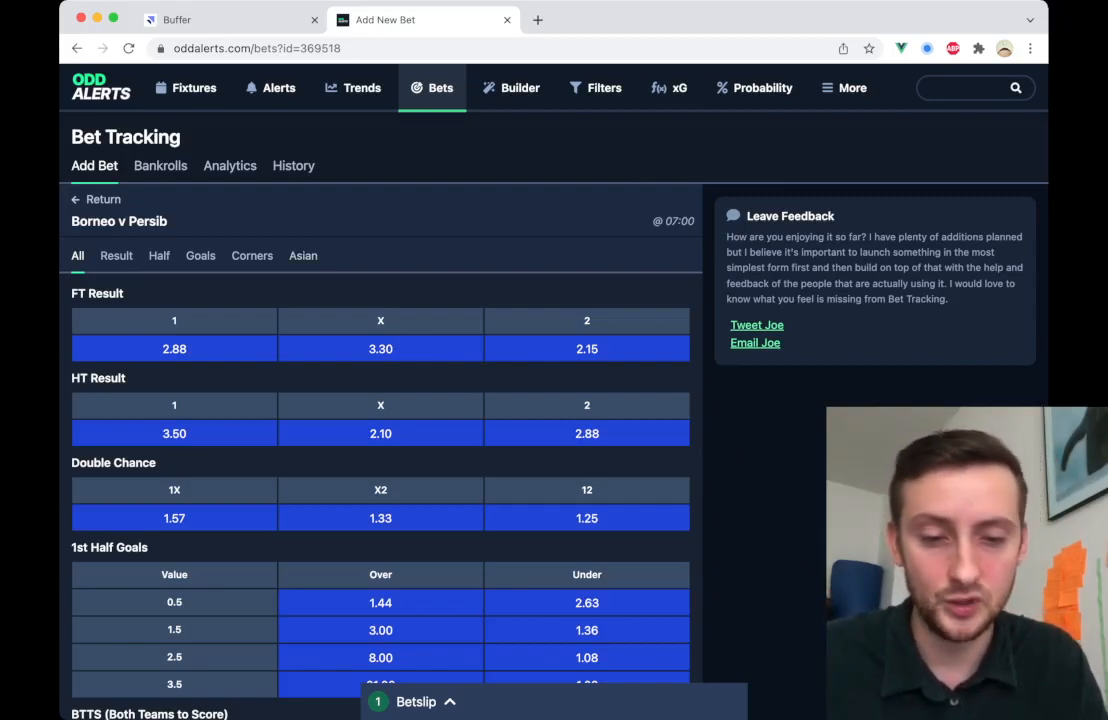
left_click(425, 702)
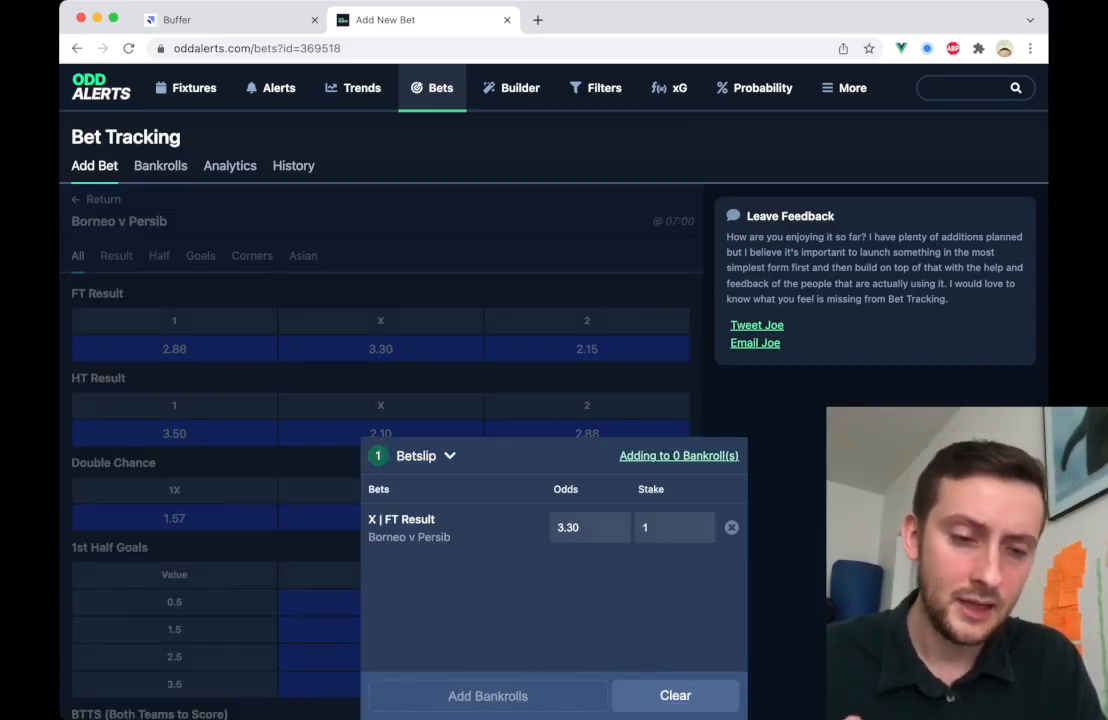
left_click(675, 696)
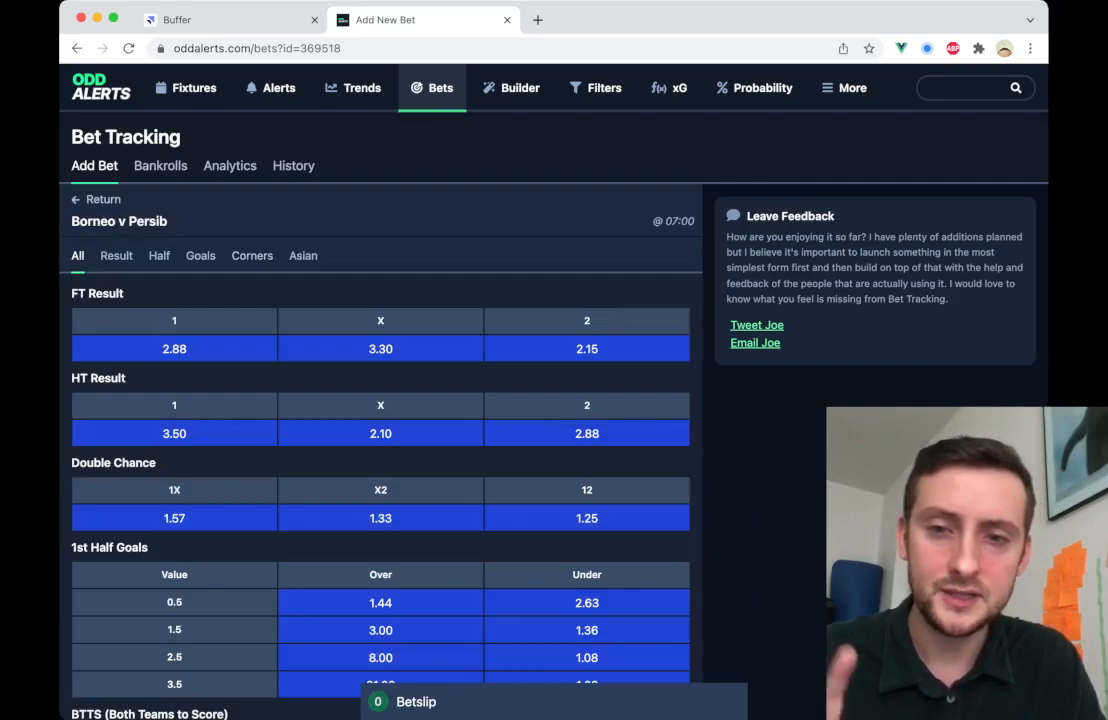
- Review the bets in the In-Play Goals bankroll and return to the bankroll overview
left_click(96, 199)
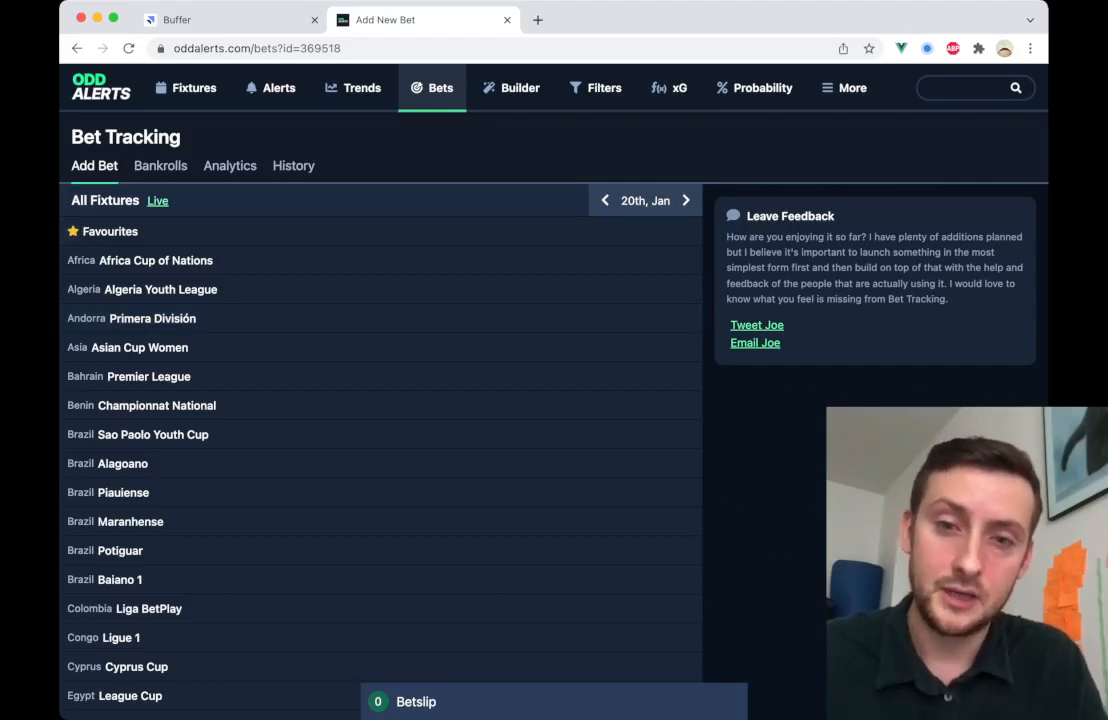
left_click(160, 165)
left_click(448, 401)
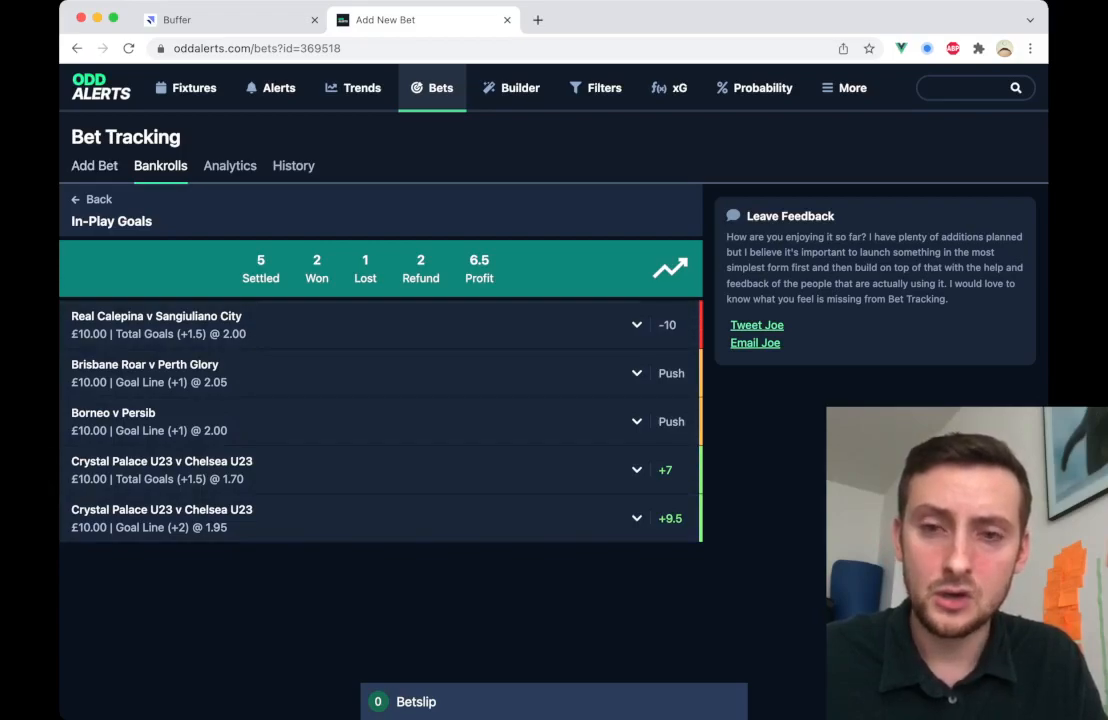
left_click(92, 200)
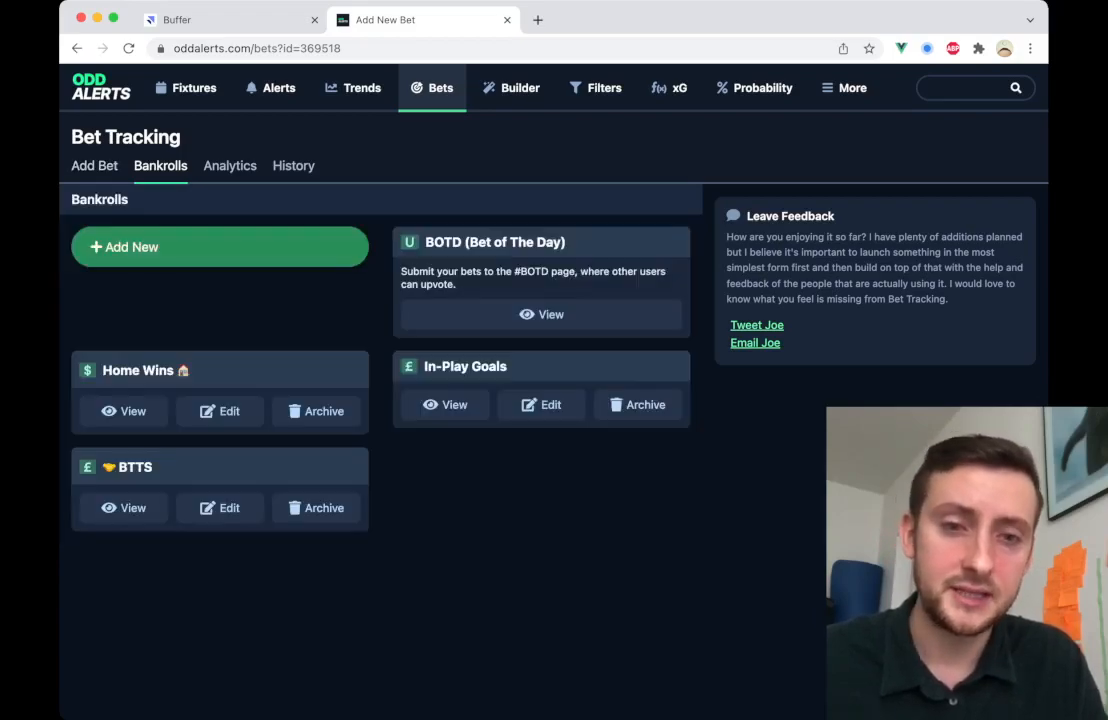
- Open the betting markets for Brentford v Manchester United from the England Premier League fixtures of 19th January
left_click(94, 165)
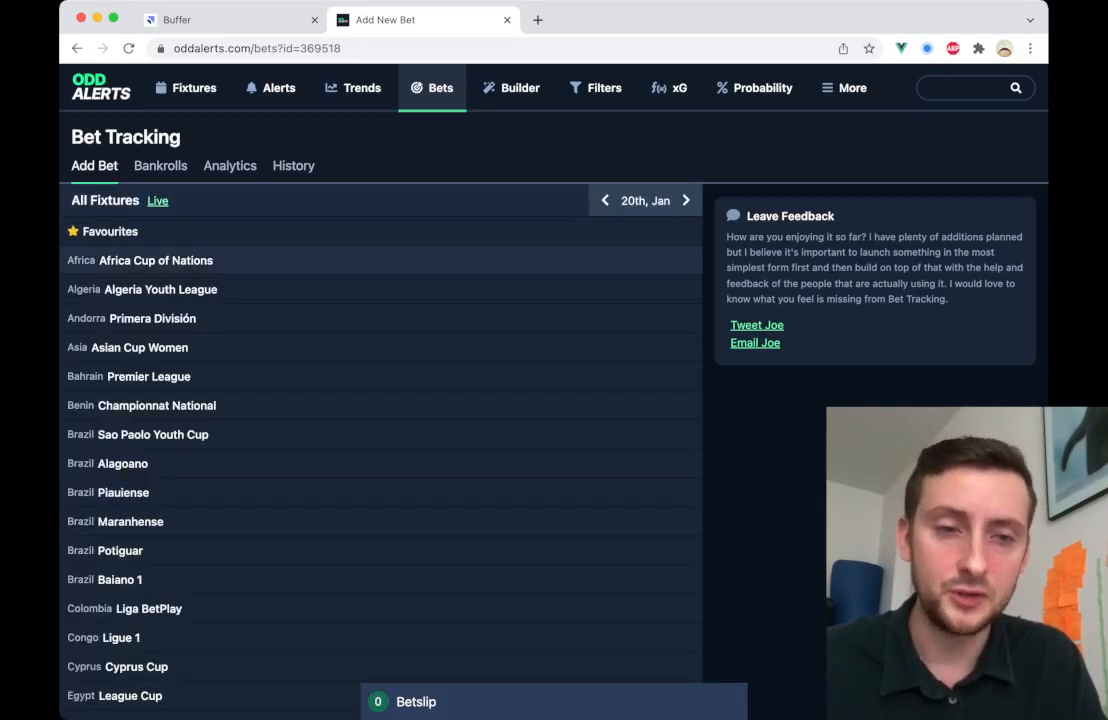
left_click(604, 200)
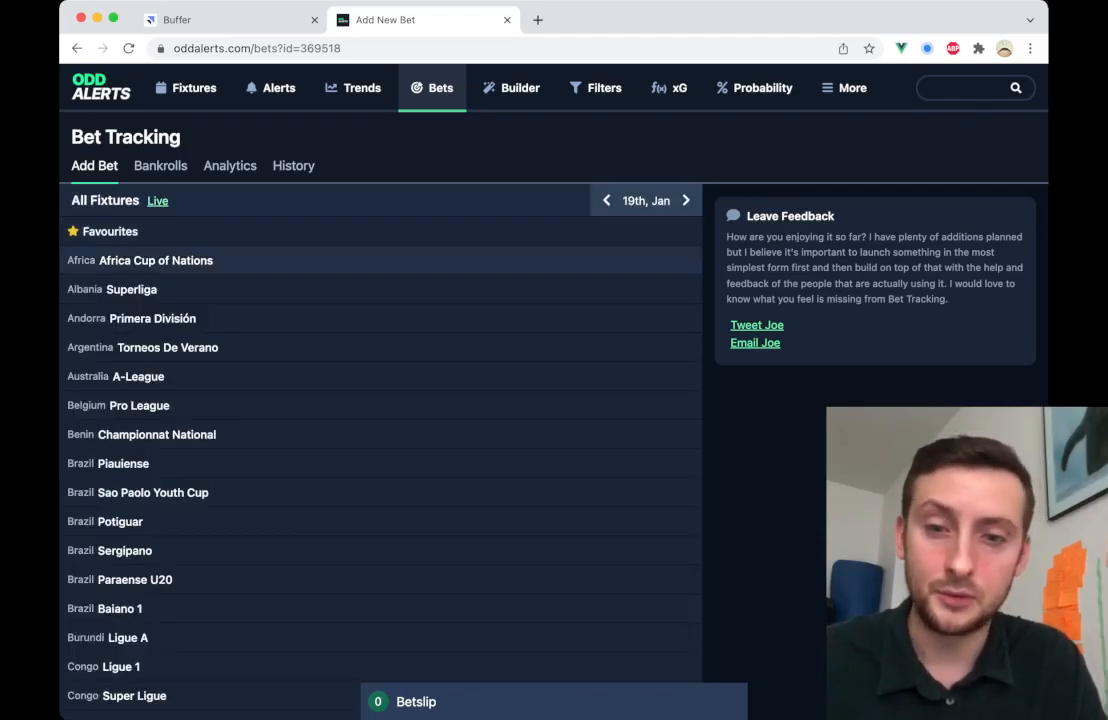
scroll(380, 262, "down", 6)
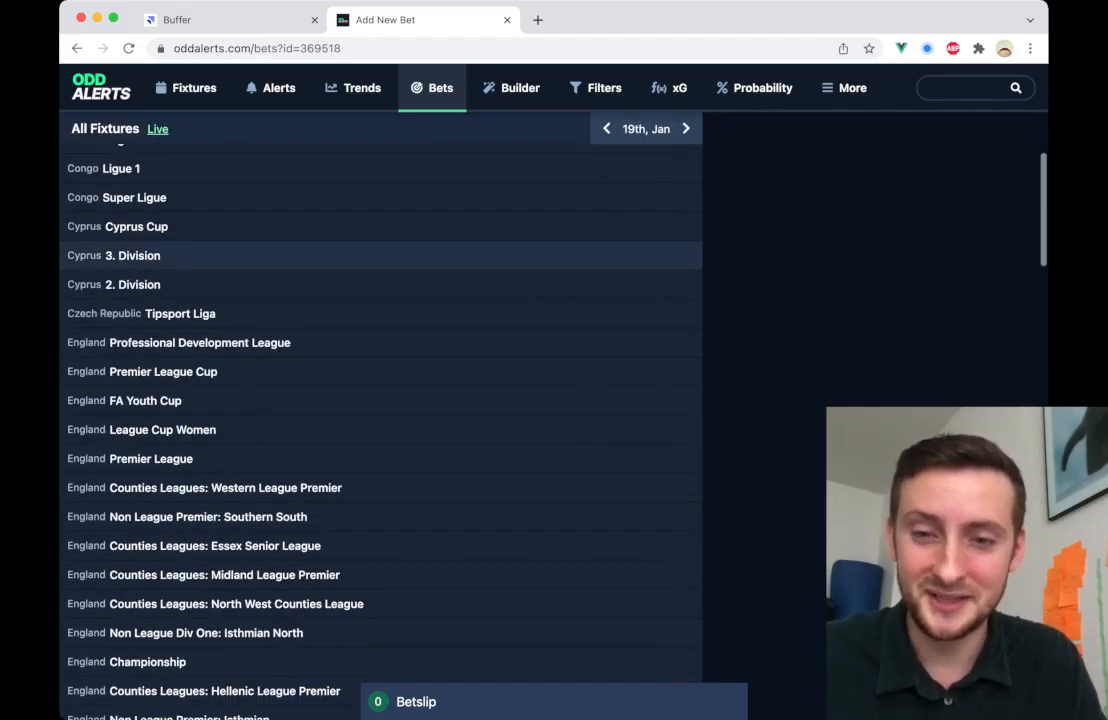
left_click(150, 352)
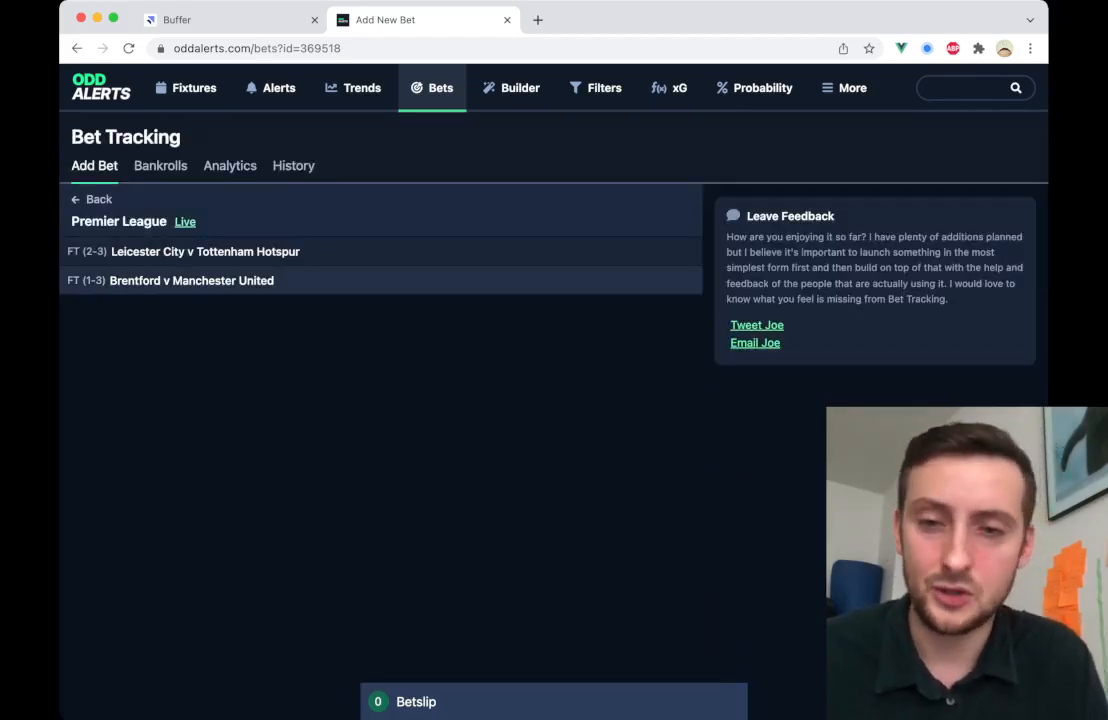
left_click(191, 280)
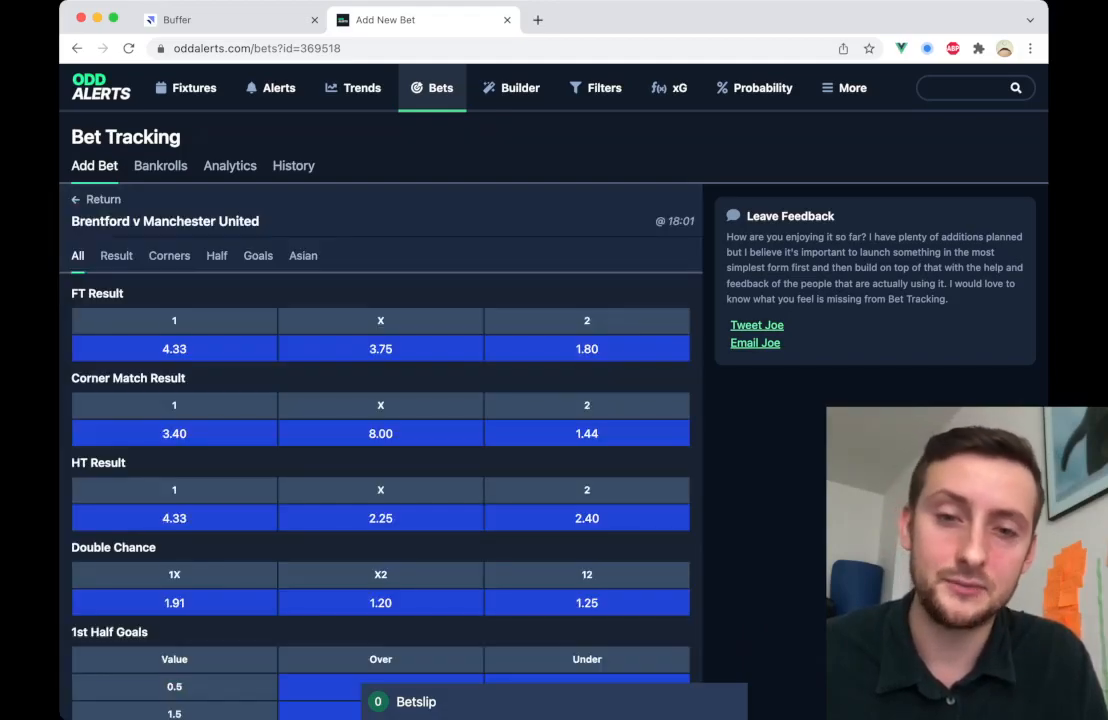
- Show the match's Asian markets and add Over 2 on the full-match Goal Line to the betslip
left_click(258, 255)
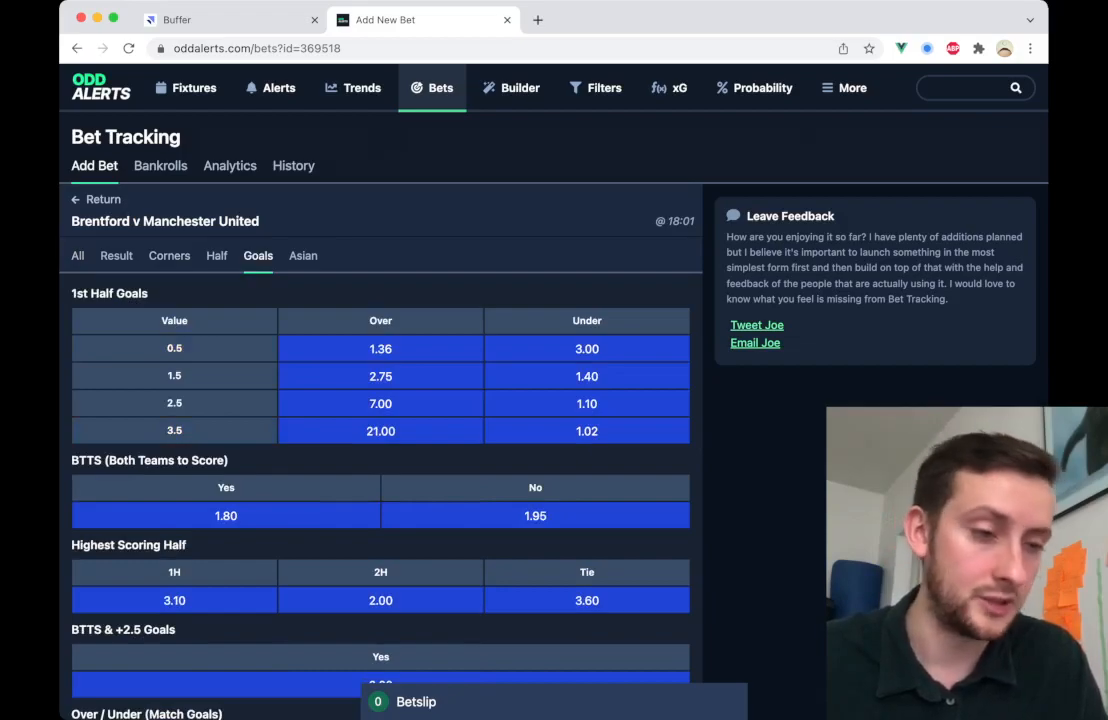
left_click(303, 255)
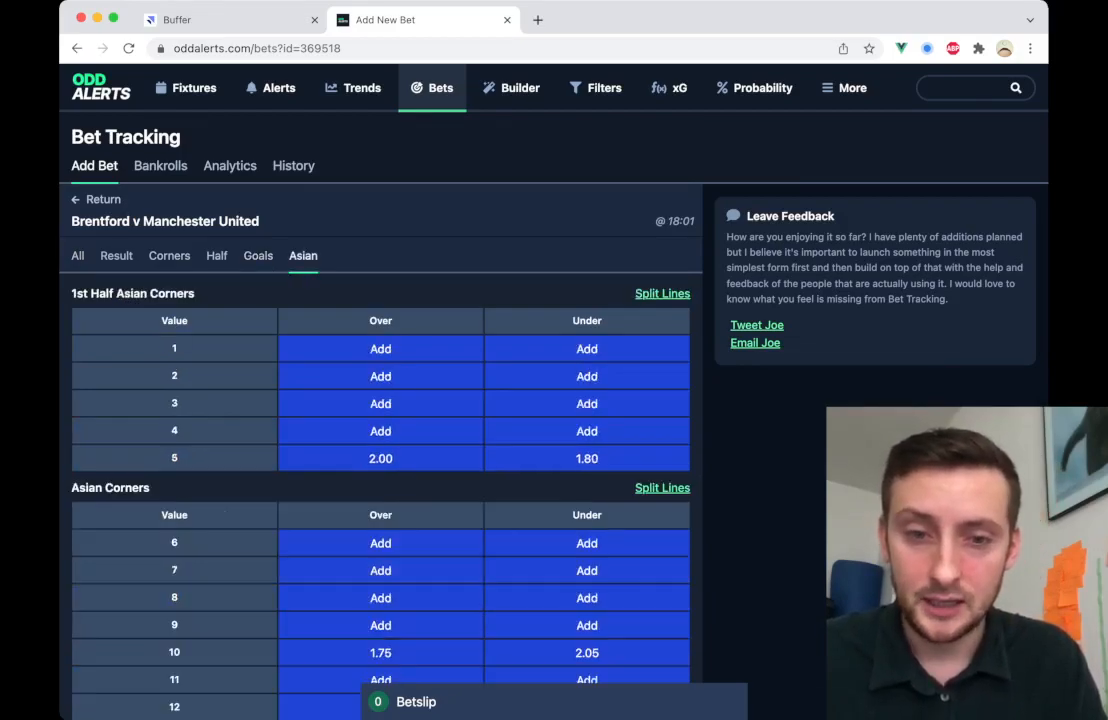
scroll(380, 400, "down", 5)
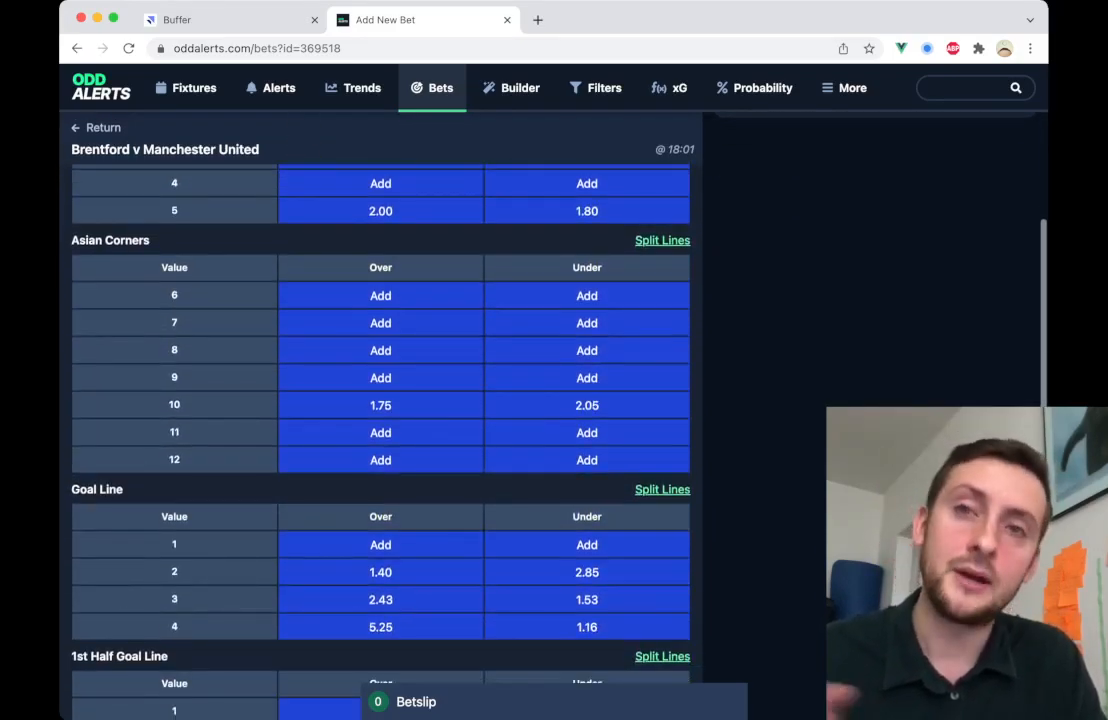
scroll(380, 400, "up", 5)
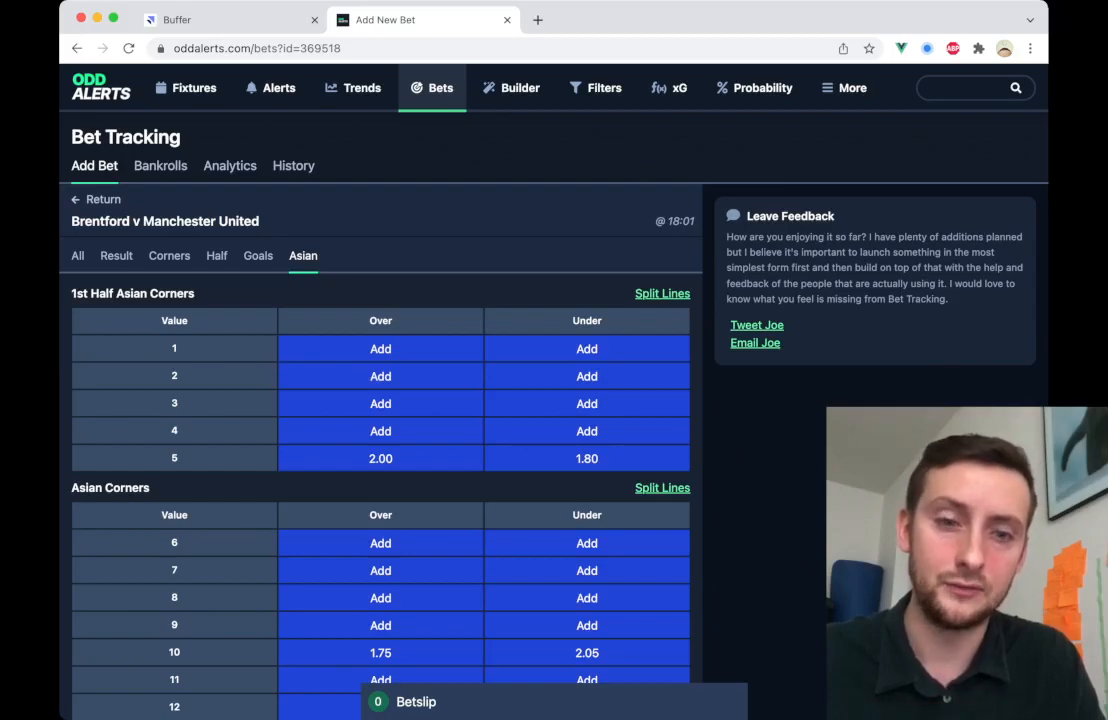
scroll(380, 400, "down", 6)
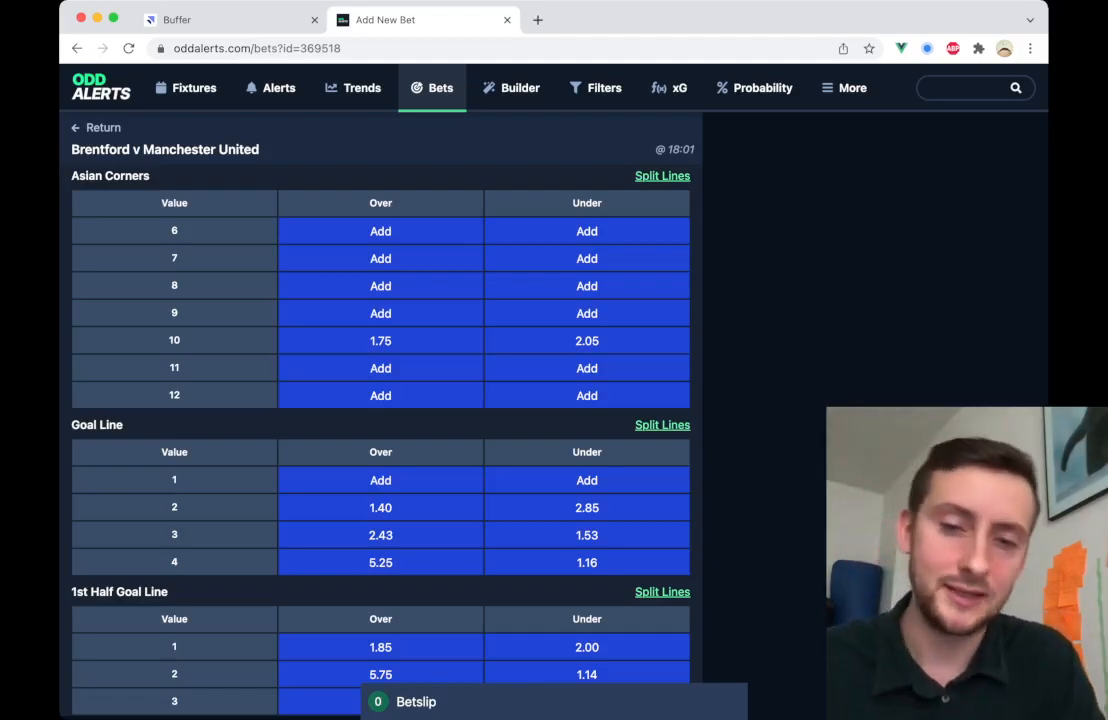
scroll(380, 400, "down", 2)
scroll(380, 400, "up", 1)
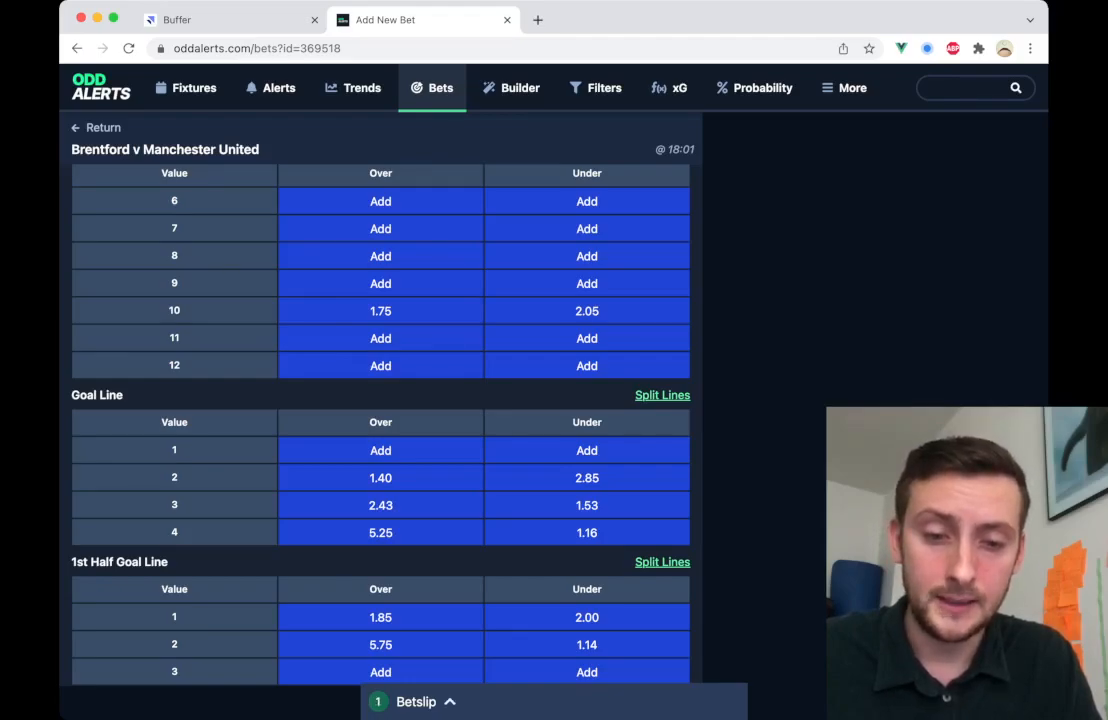
- Set the Over 2 Goal Line bet's odds to 2 and its stake to 10 in the betslip
left_click(416, 701)
left_click(580, 527)
key("ctrl+a")
type("2")
key("Tab")
type("10")
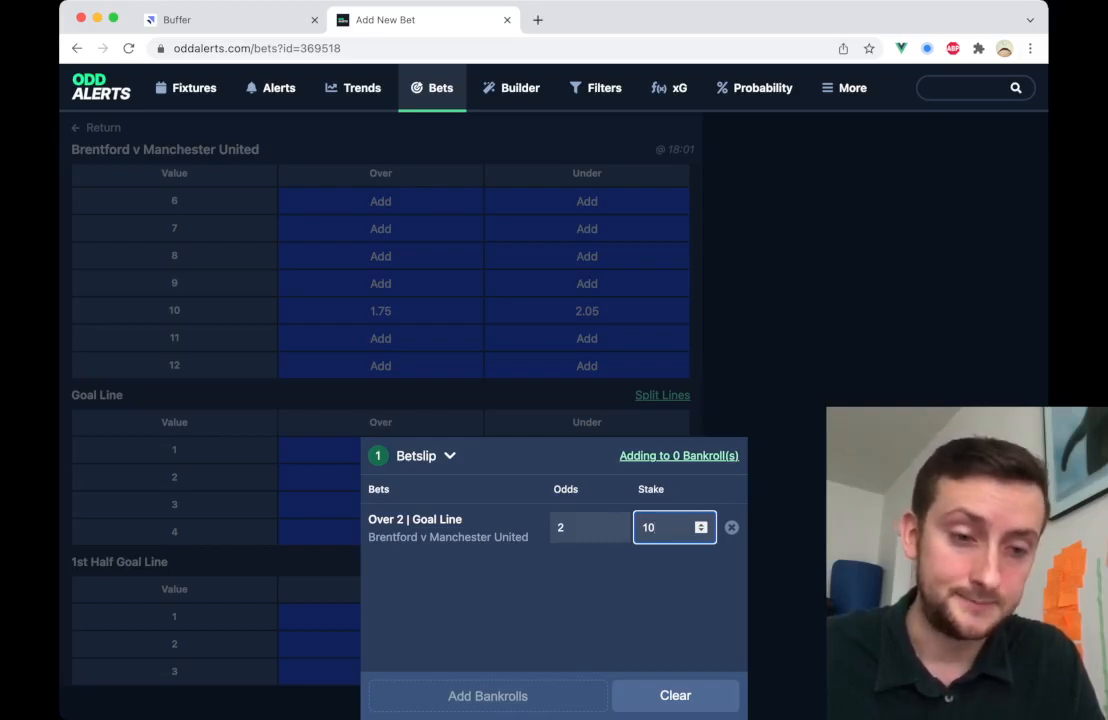
- Assign the bet to the In-Play Goals bankroll only and save it
key("Return")
left_click(381, 600)
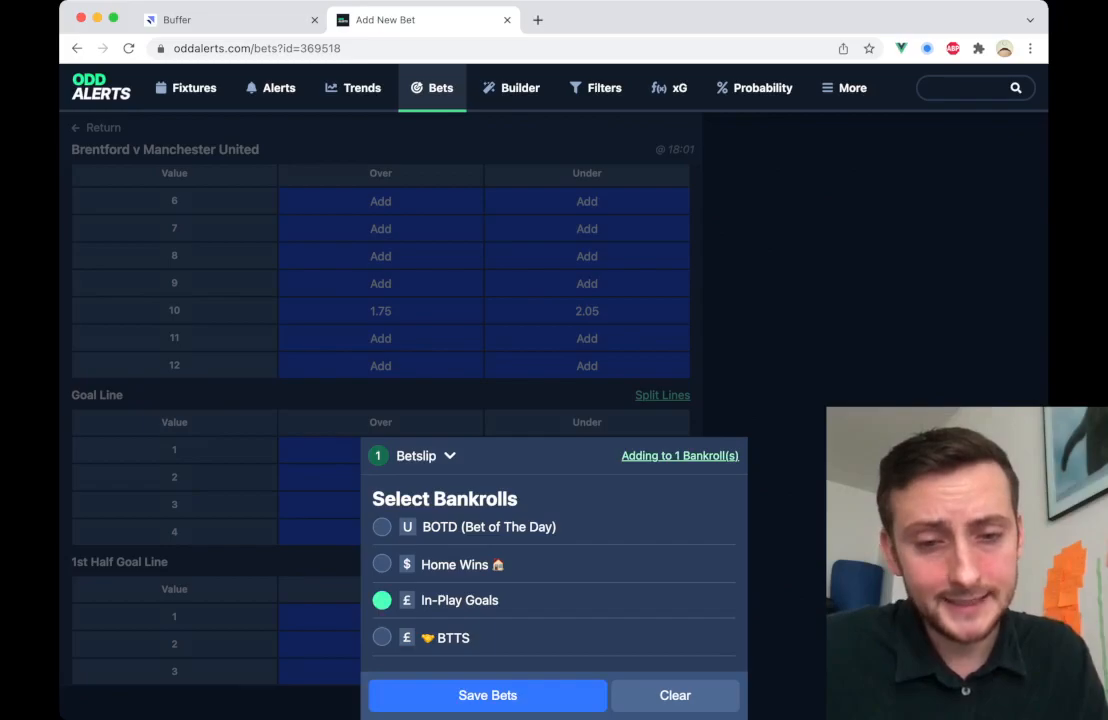
left_click(382, 527)
left_click(382, 564)
left_click(382, 564)
left_click(382, 527)
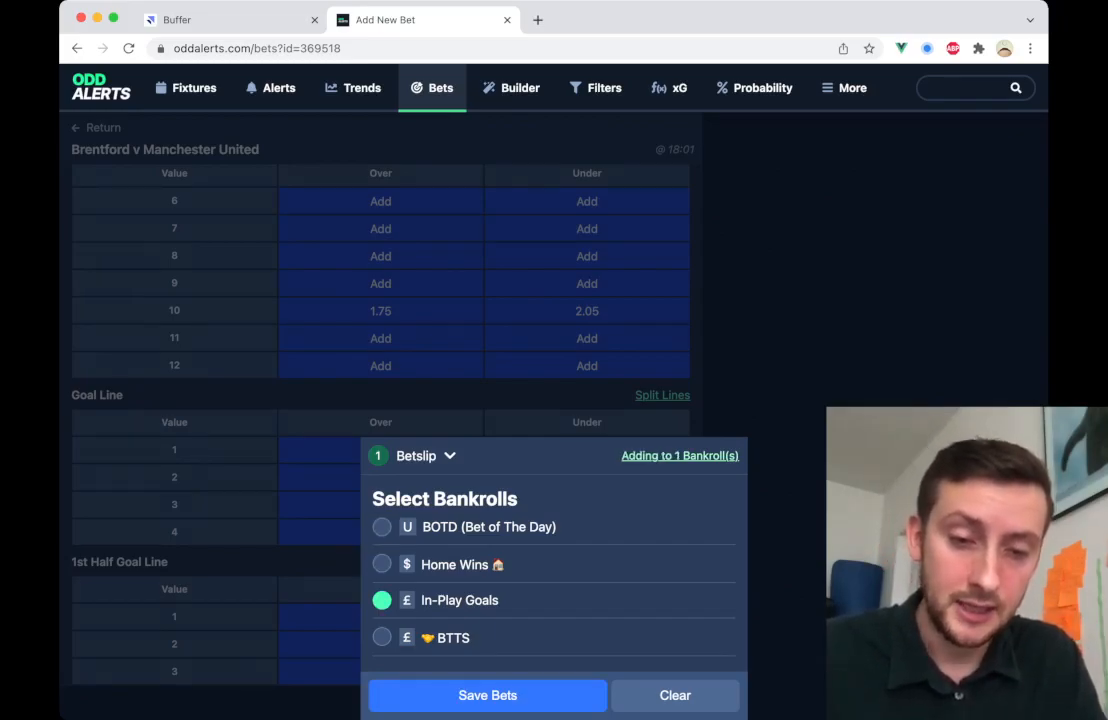
left_click(487, 696)
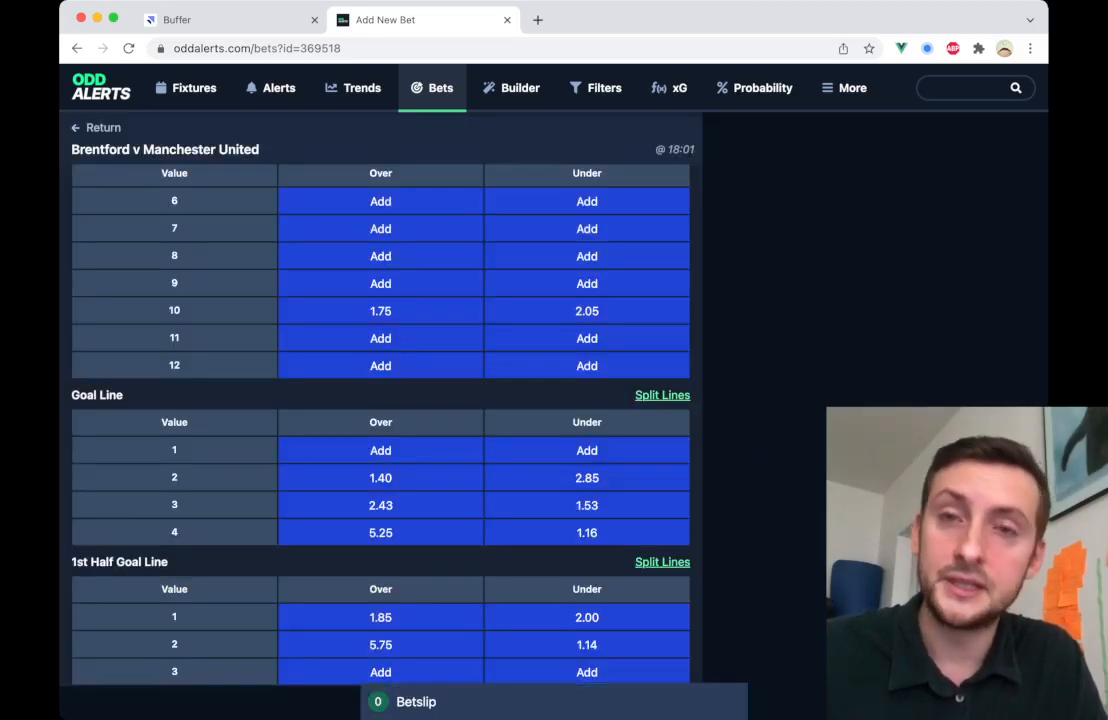
- Check the saved Brentford v Manchester United bet in the In-Play Goals bankroll and return to the bankroll overview
scroll(380, 400, "up", 5)
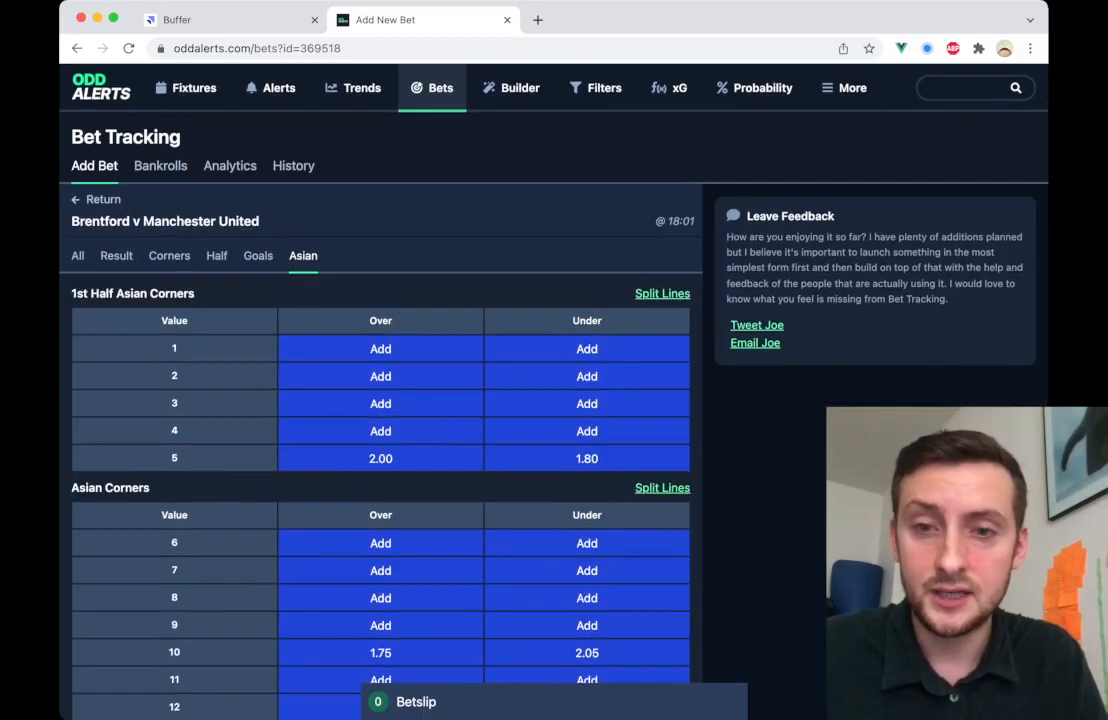
left_click(160, 166)
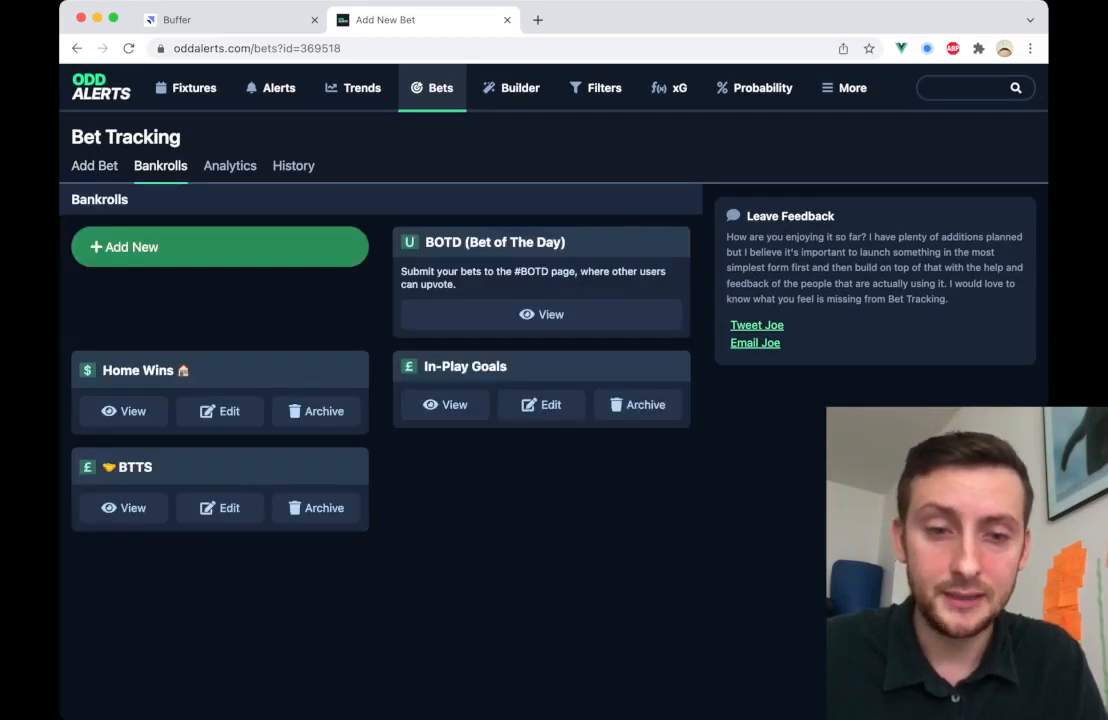
left_click(445, 405)
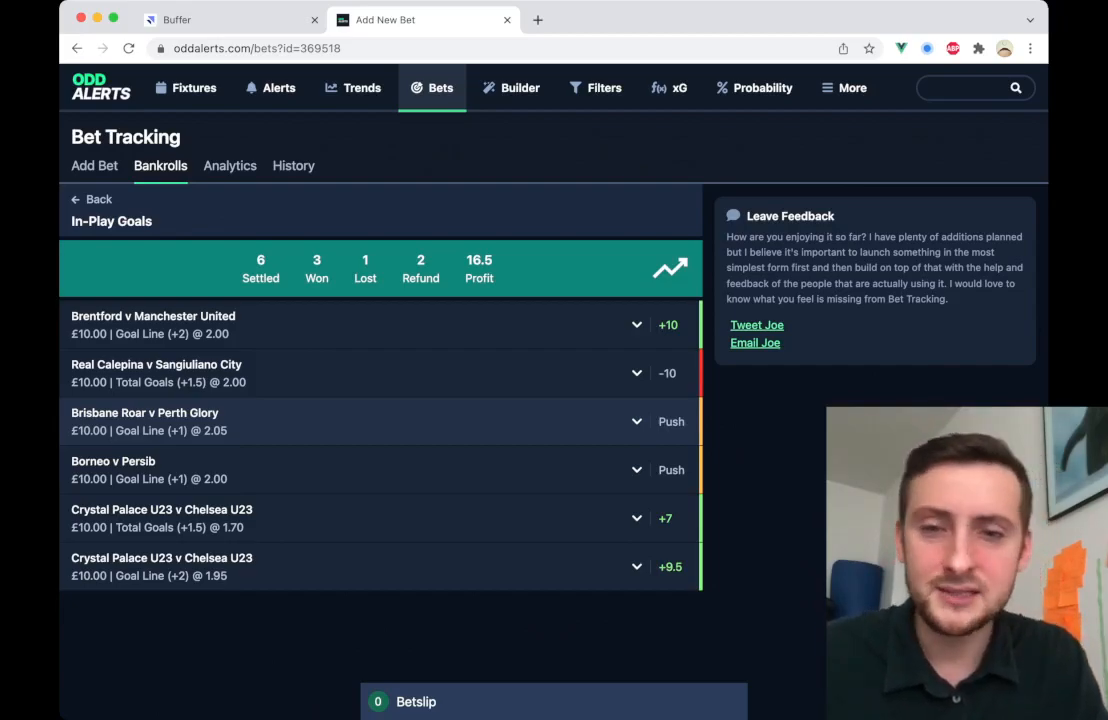
left_click(92, 200)
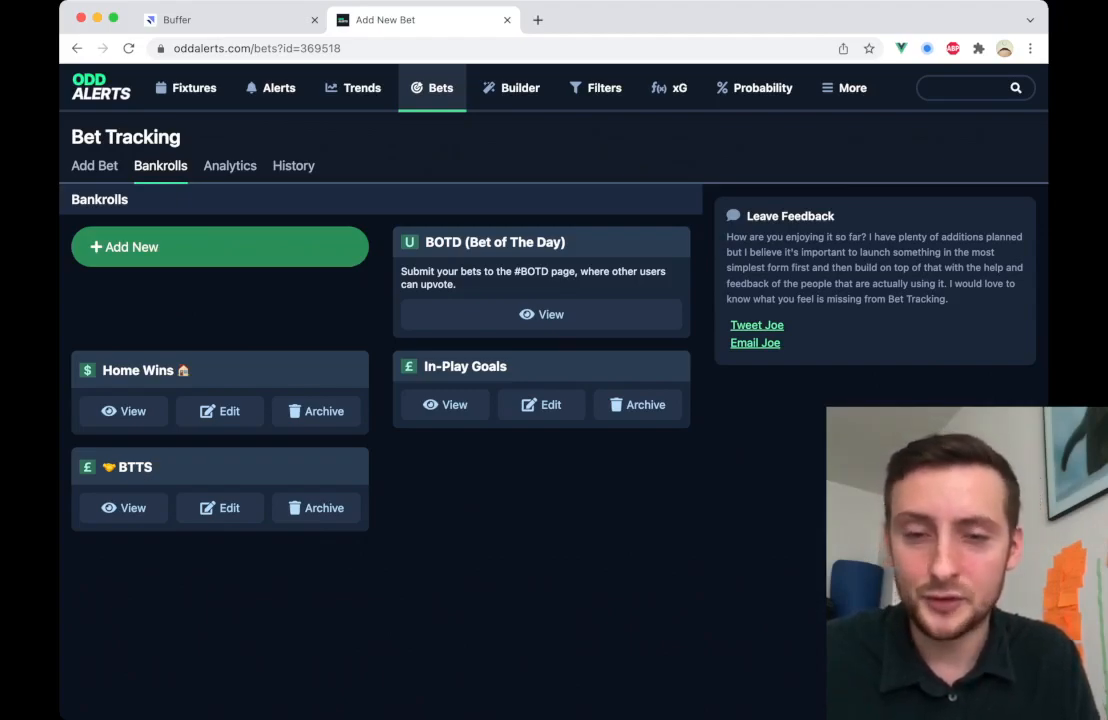
left_click(94, 165)
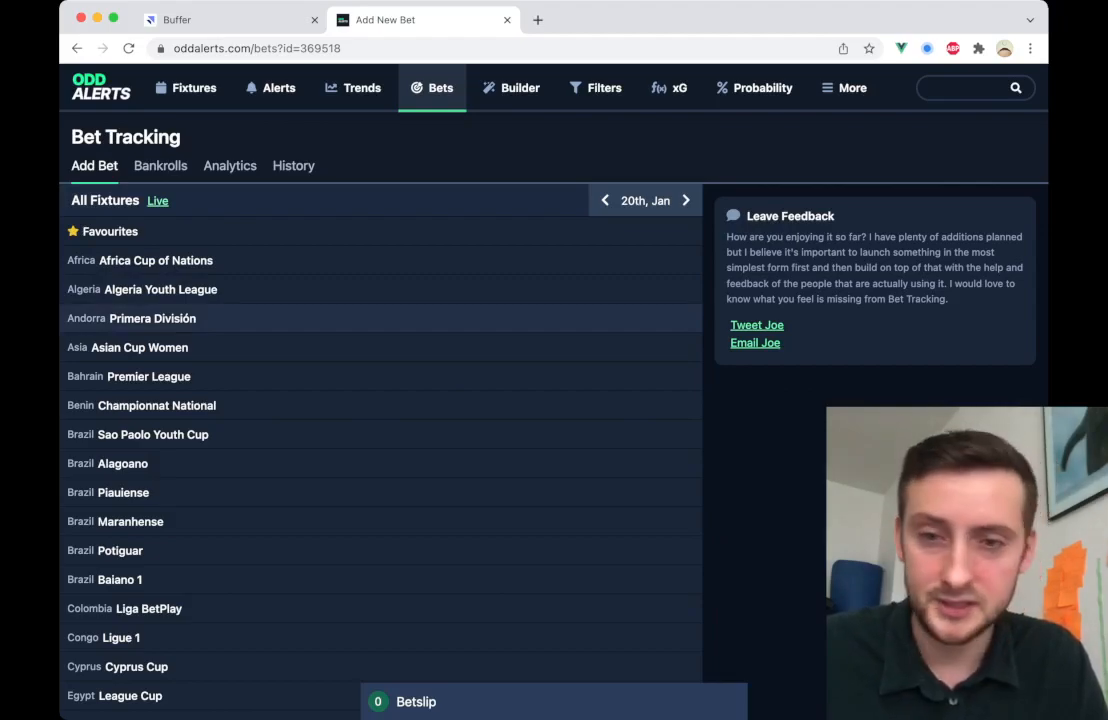
left_click(160, 166)
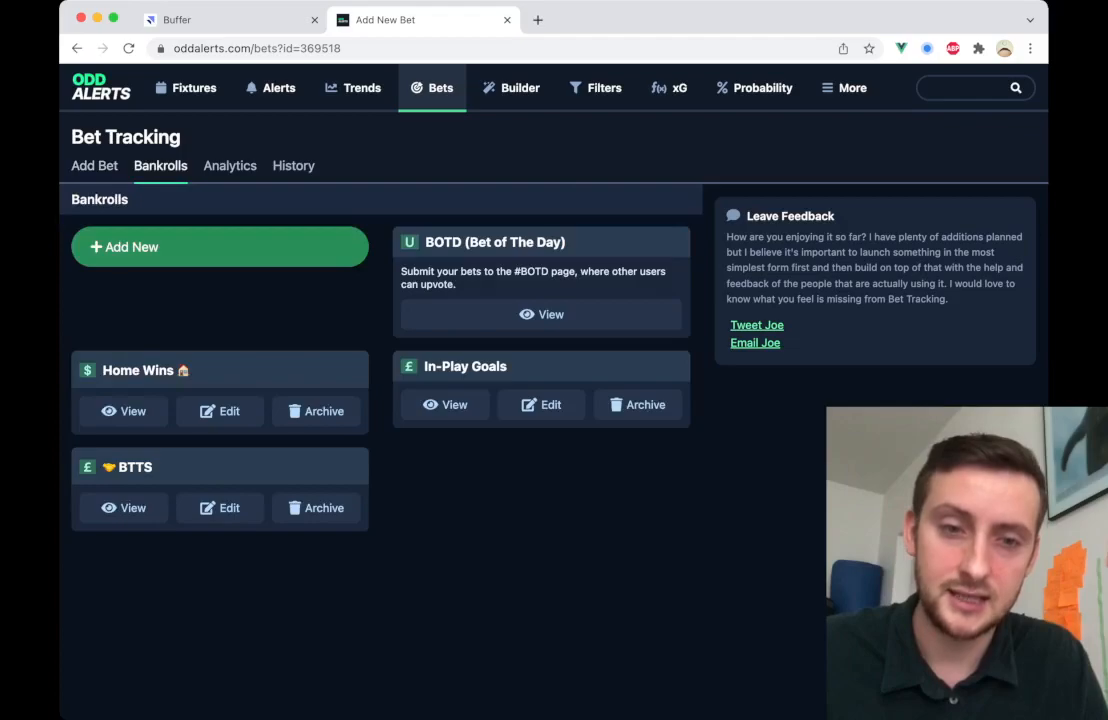